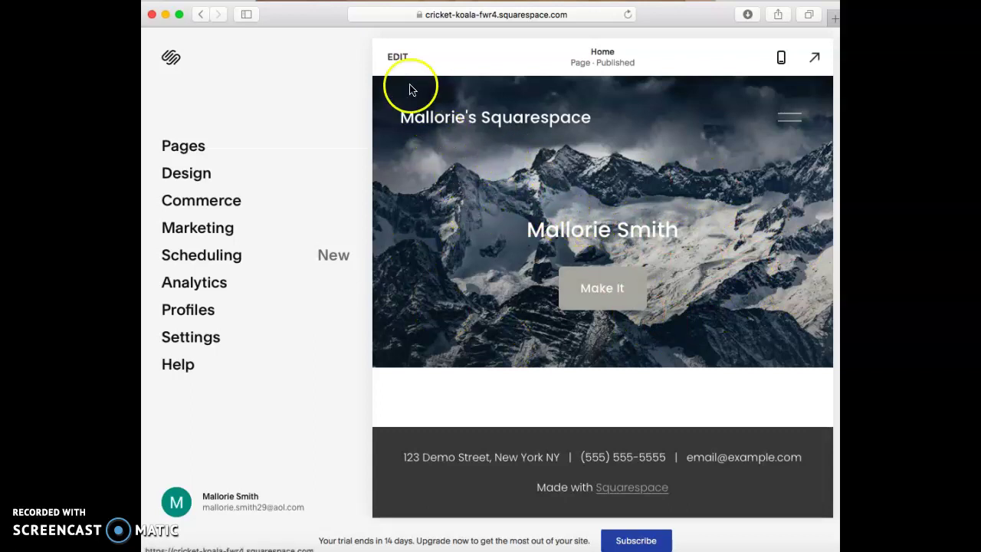
- Start editing the Home page and open the background settings of its mountain banner section
click(401, 57)
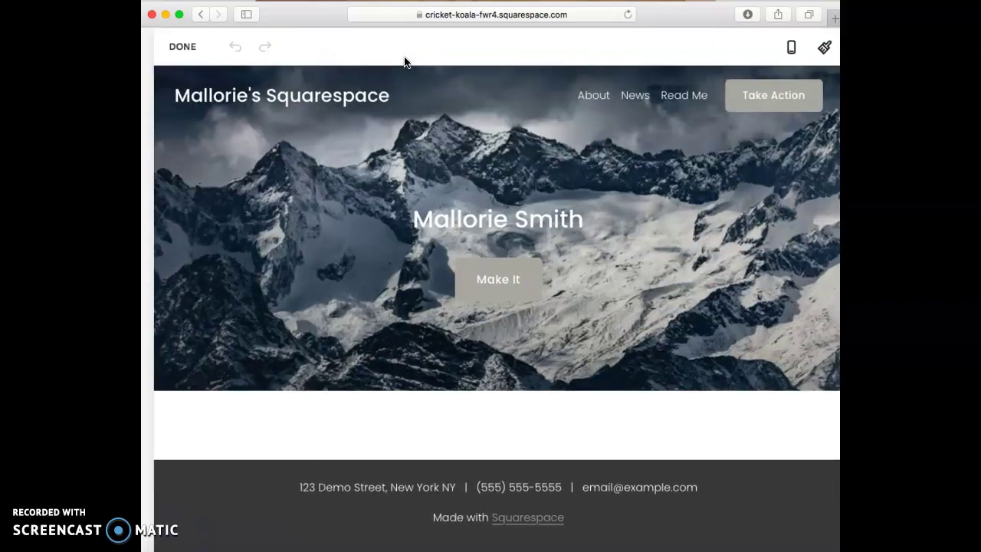
mouse_move(482, 212)
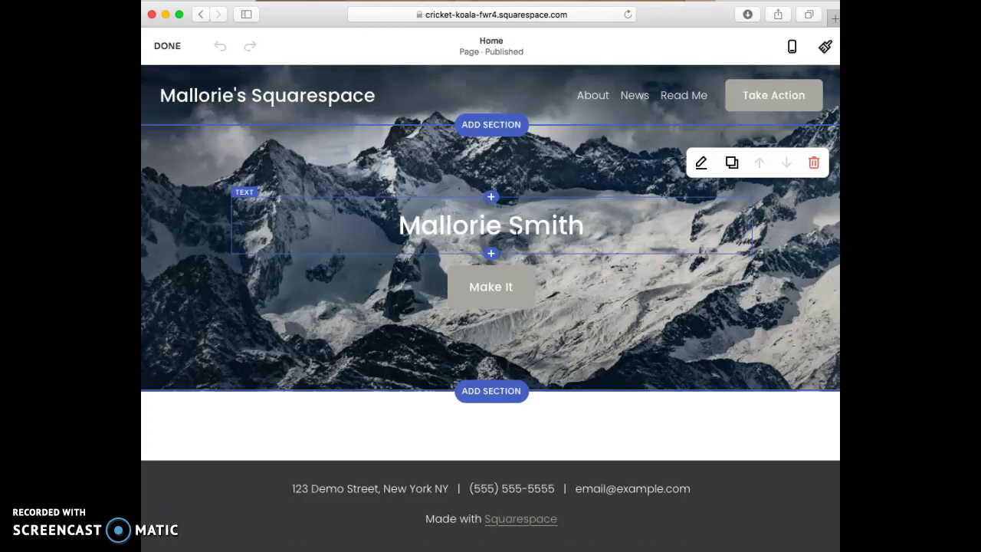
click(530, 315)
click(479, 245)
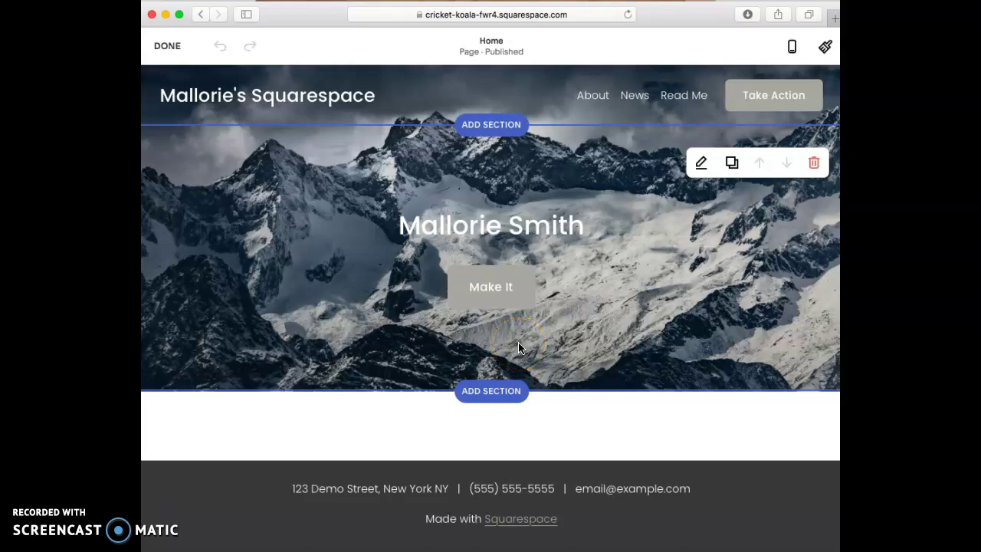
click(704, 165)
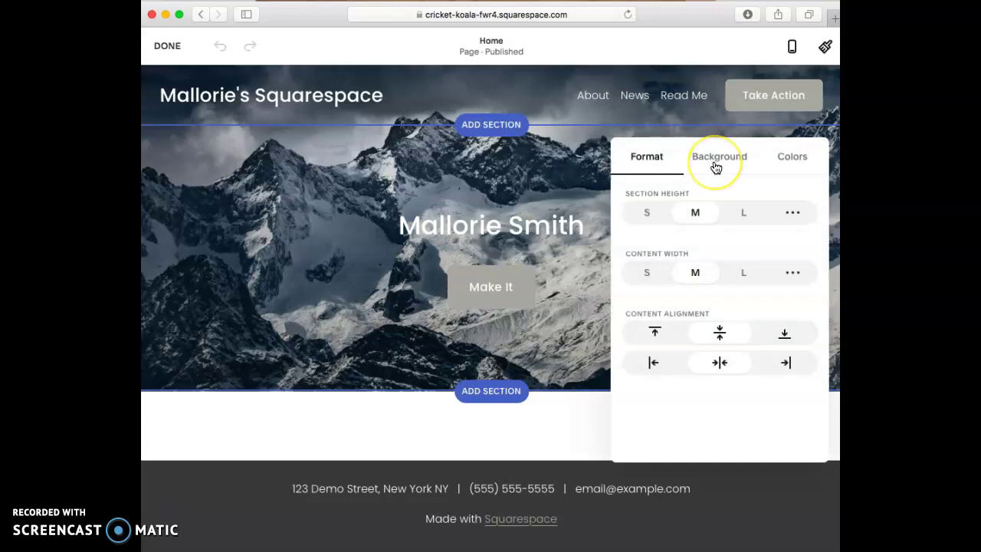
click(715, 165)
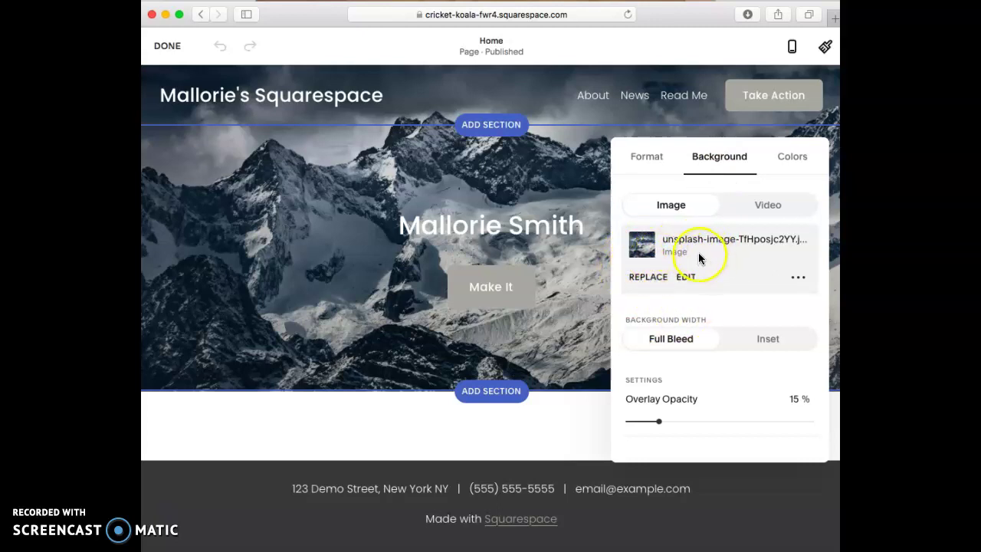
- Replace the banner's background image by uploading dn9824-1_831.jpg from the Downloads folder, and close the section settings
click(652, 277)
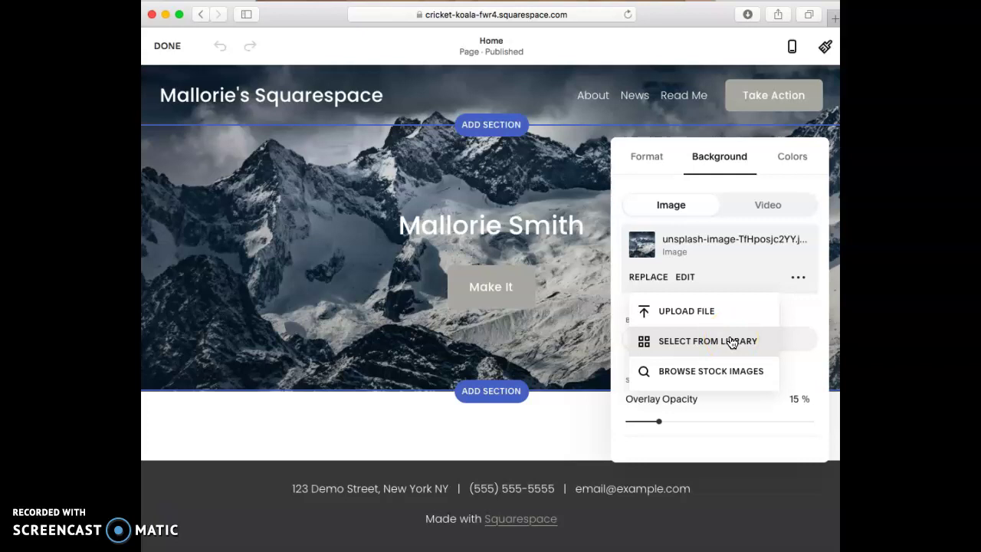
click(727, 376)
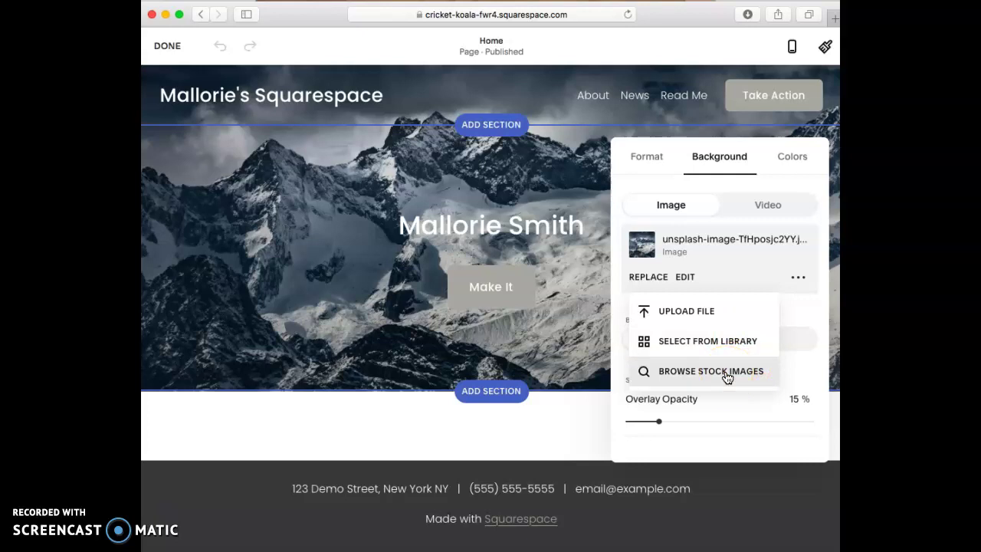
click(700, 311)
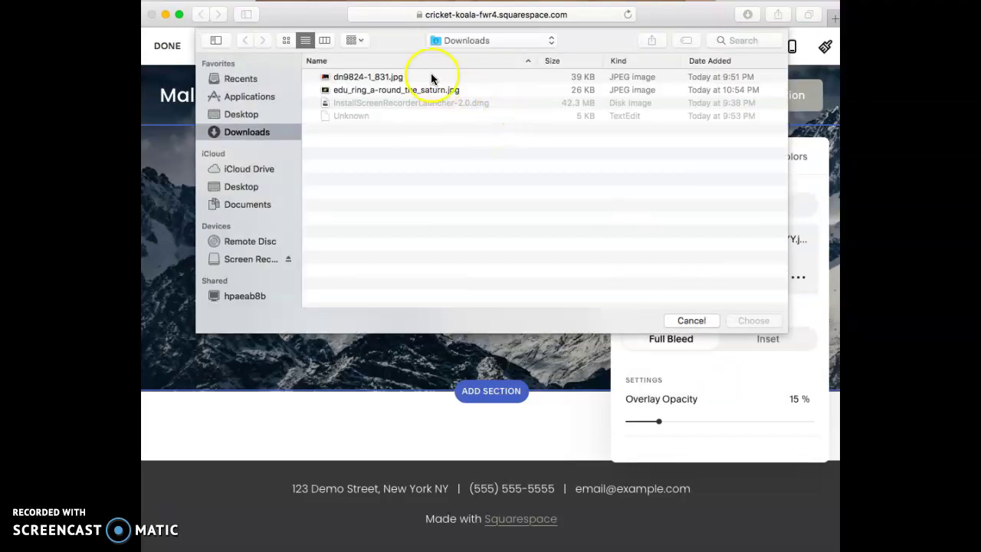
click(418, 77)
click(755, 320)
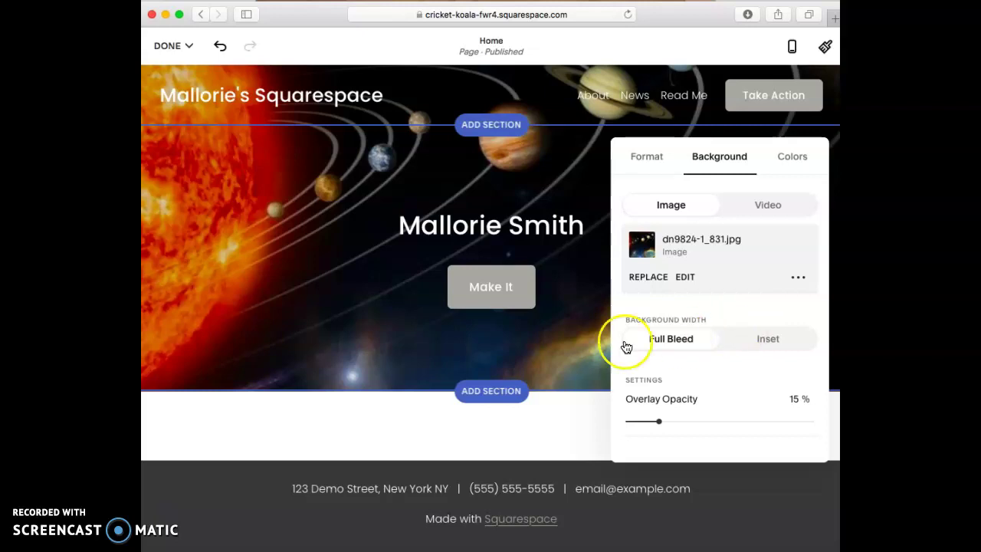
click(560, 183)
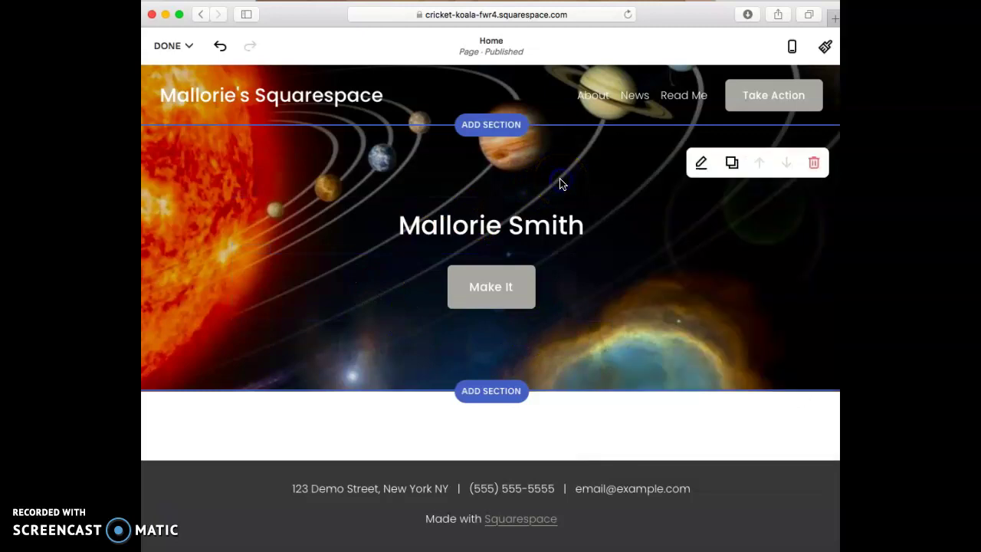
- Save the Home page changes and leave editing mode
click(624, 407)
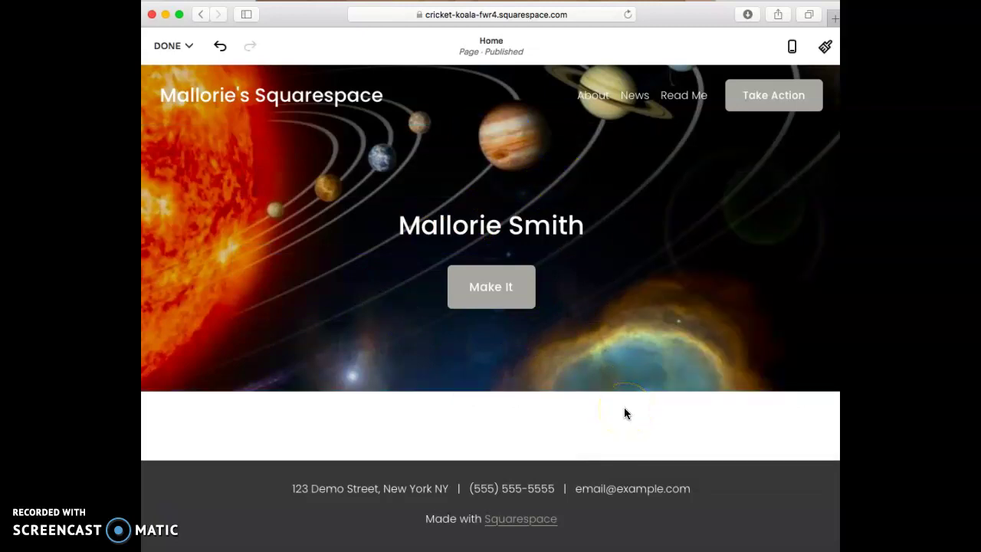
click(188, 47)
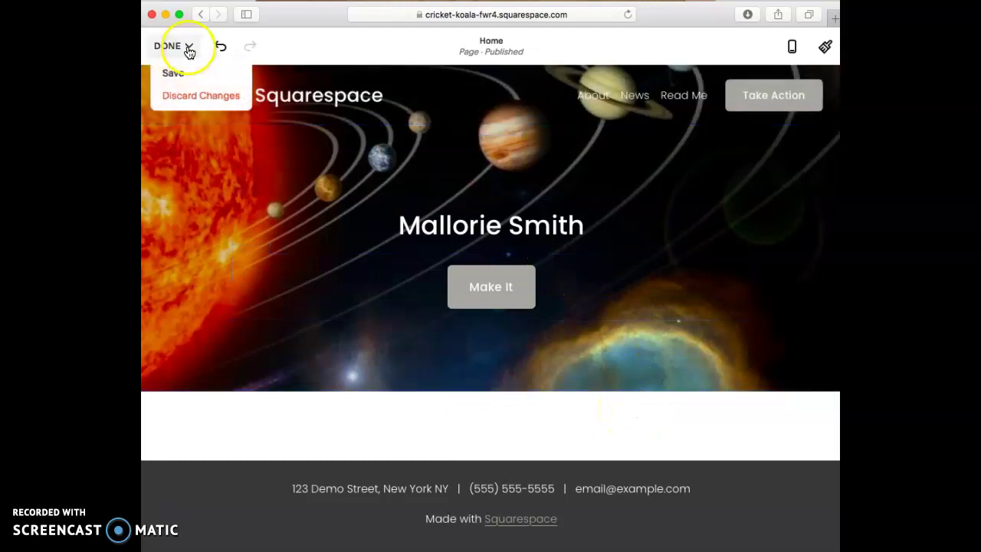
click(176, 72)
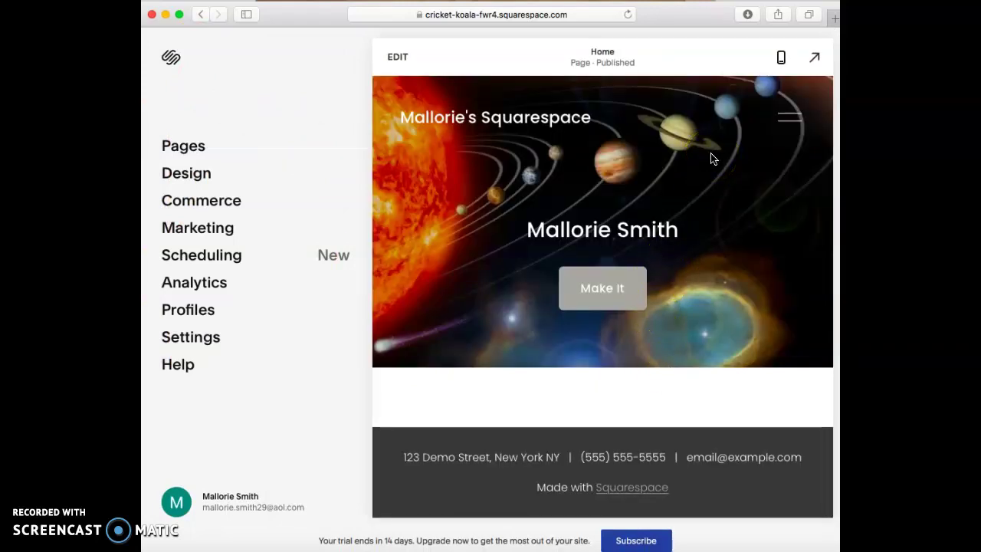
- Open the post "Blog Post Title One" from the Blog 1 page for editing
click(210, 154)
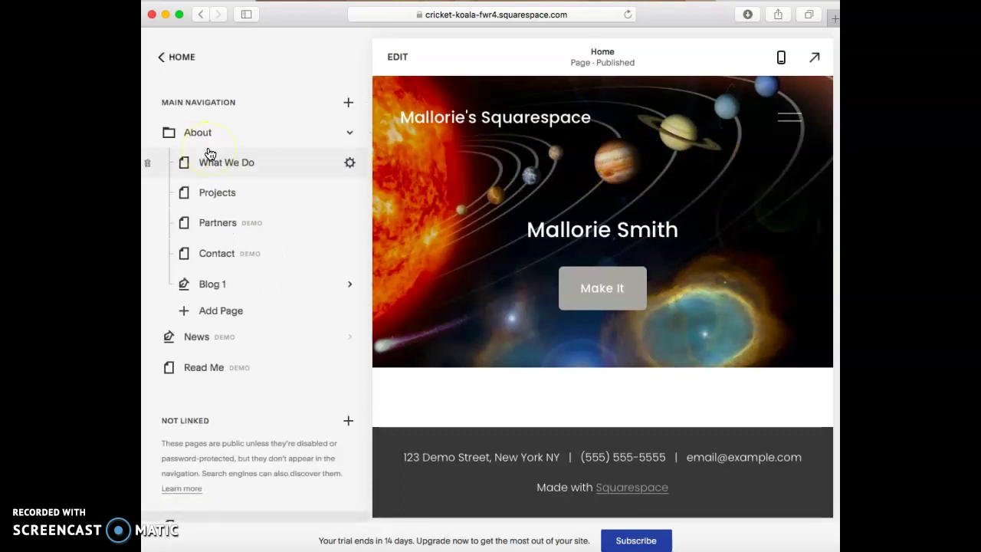
click(220, 287)
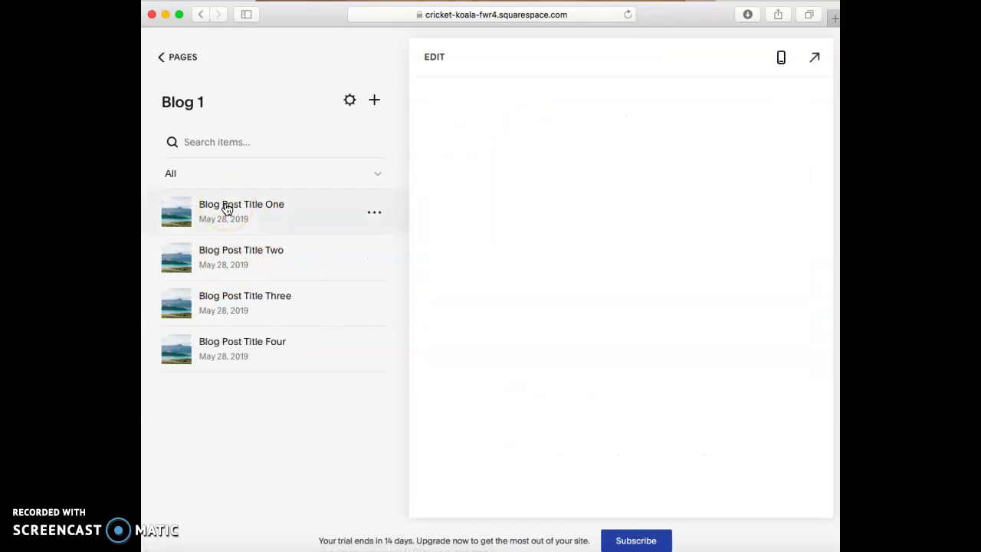
click(470, 313)
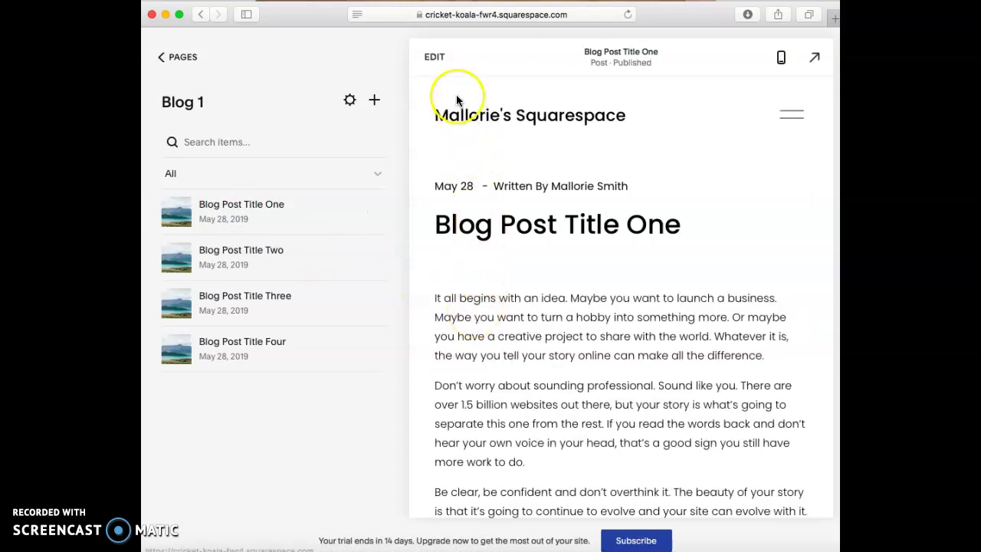
click(435, 58)
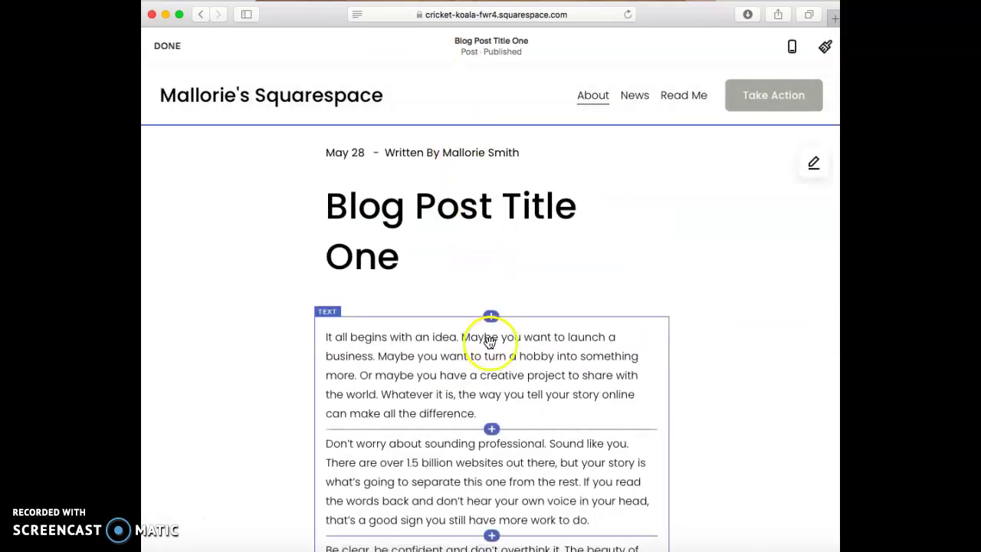
- Replace the blog post's title with "My Life As An Astronomer:"
scroll(636, 374, down, 5)
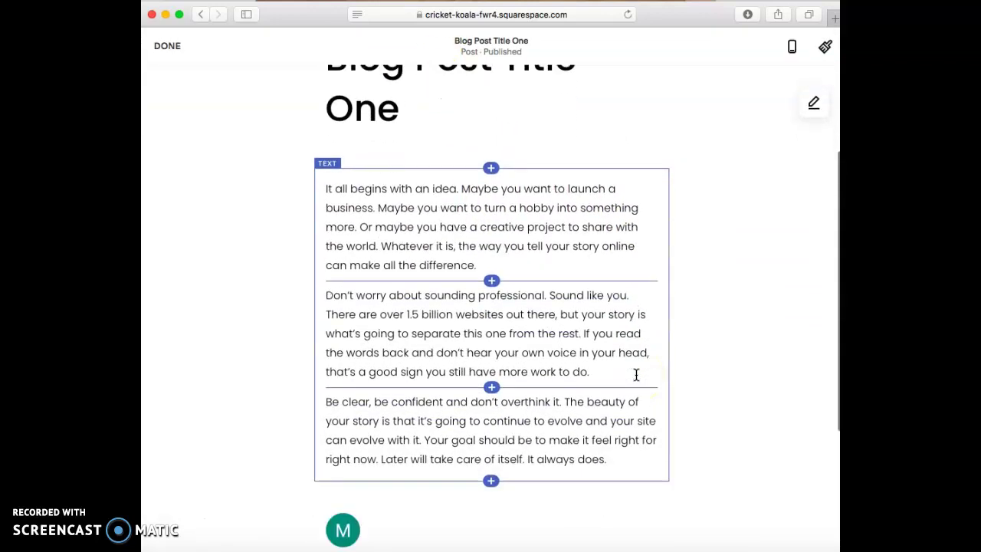
scroll(637, 375, down, 1)
scroll(636, 375, up, 3)
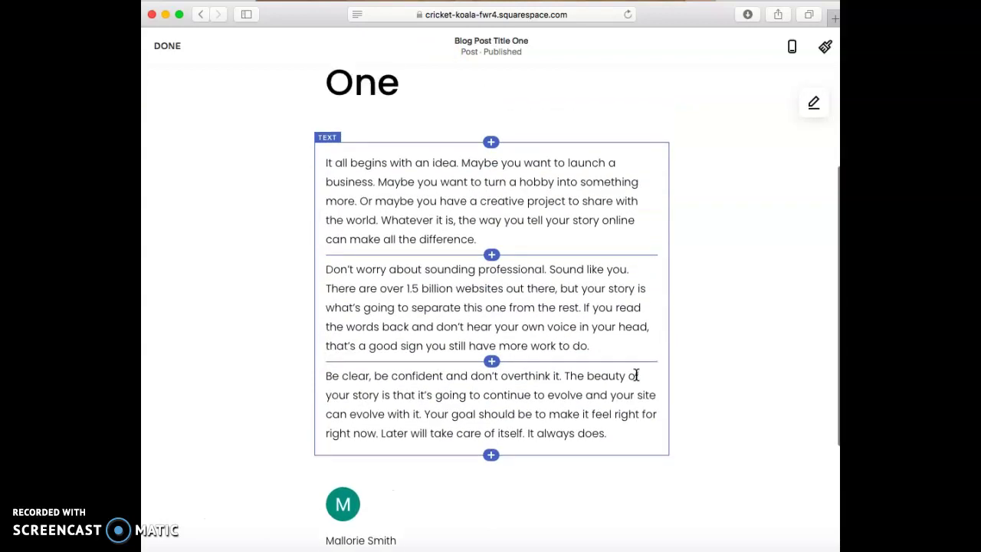
scroll(637, 375, up, 4)
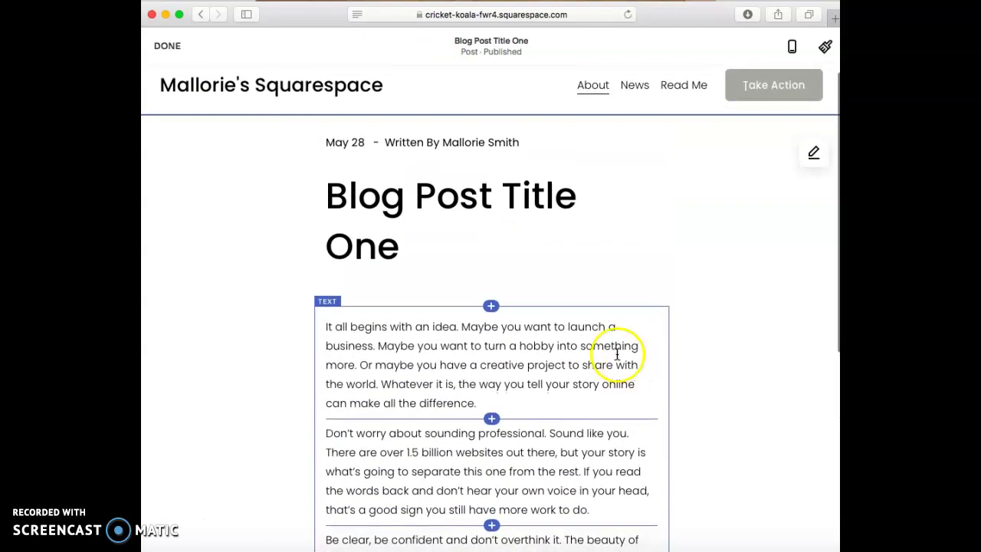
click(393, 242)
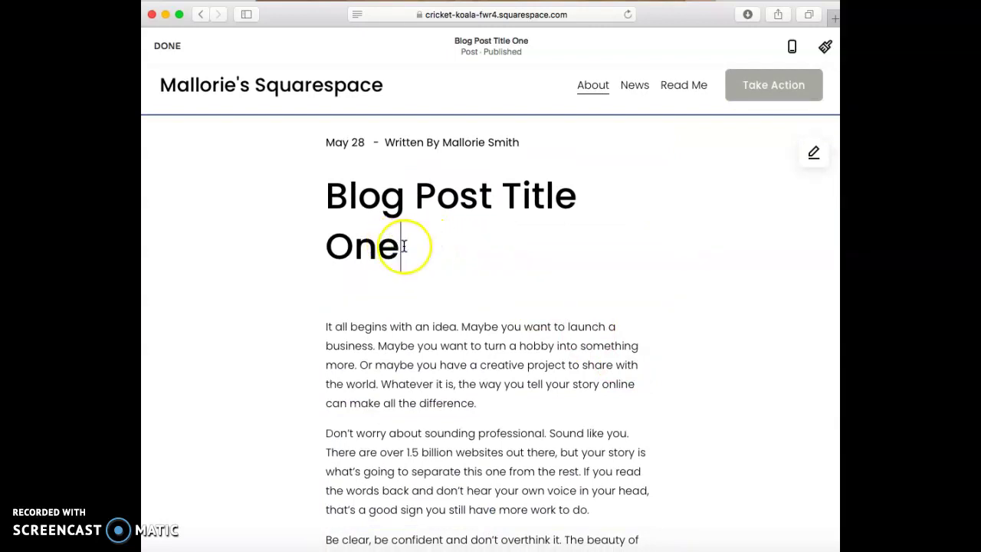
click(405, 245)
drag(404, 245, 333, 212)
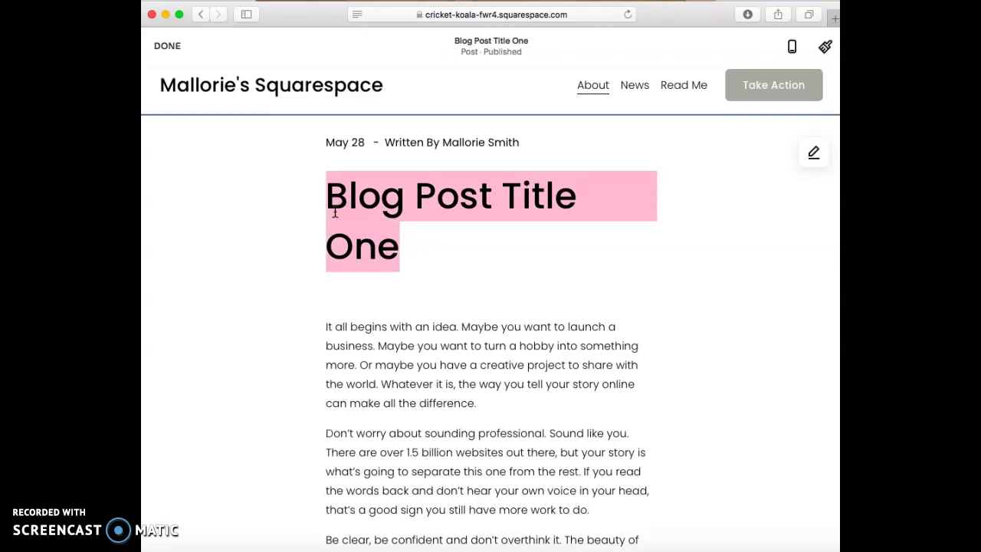
key(BackSpace)
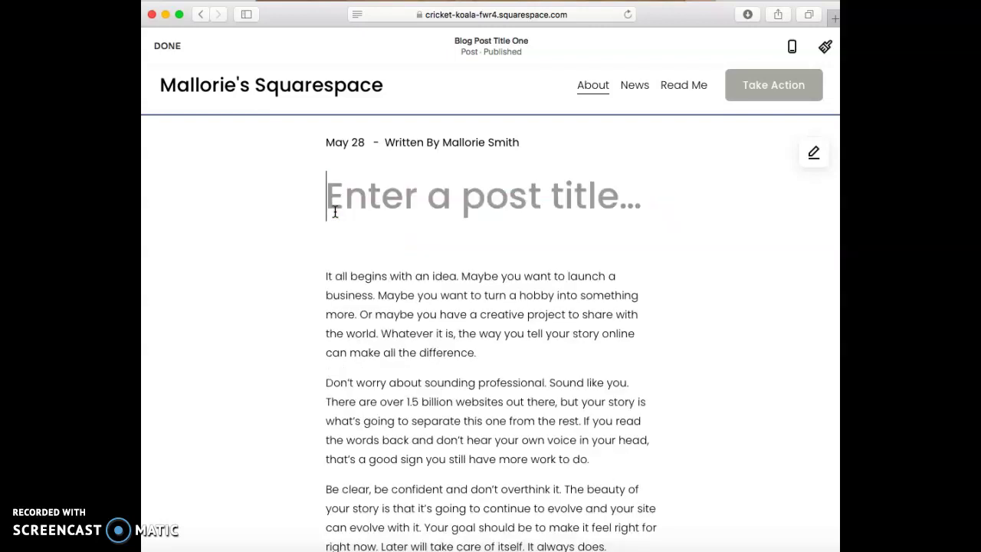
text(My Life )
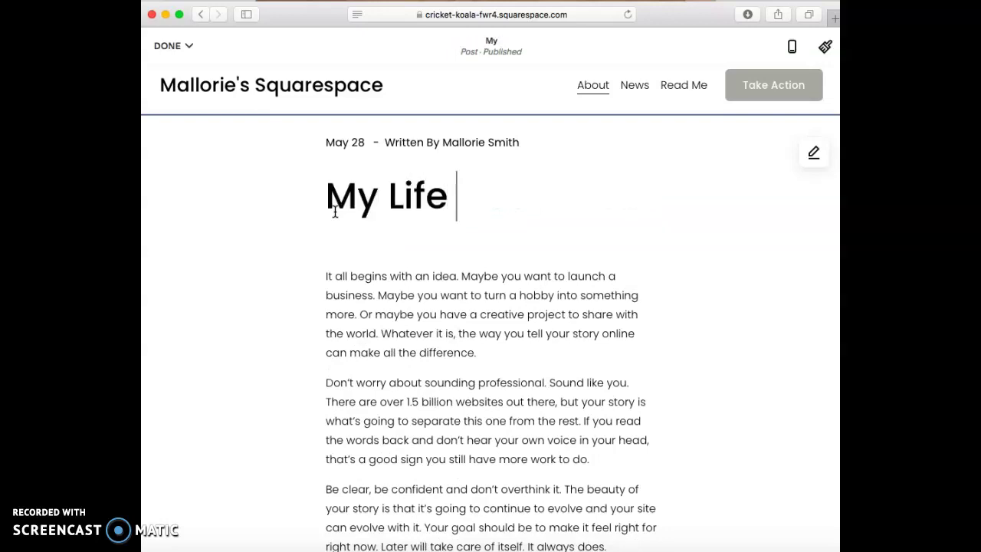
text(As An)
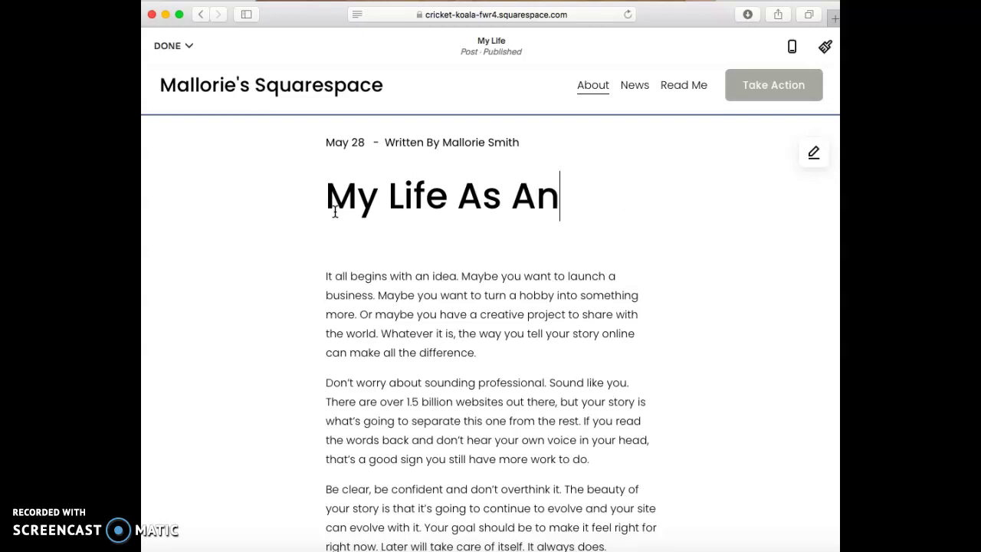
text(Astronomer:)
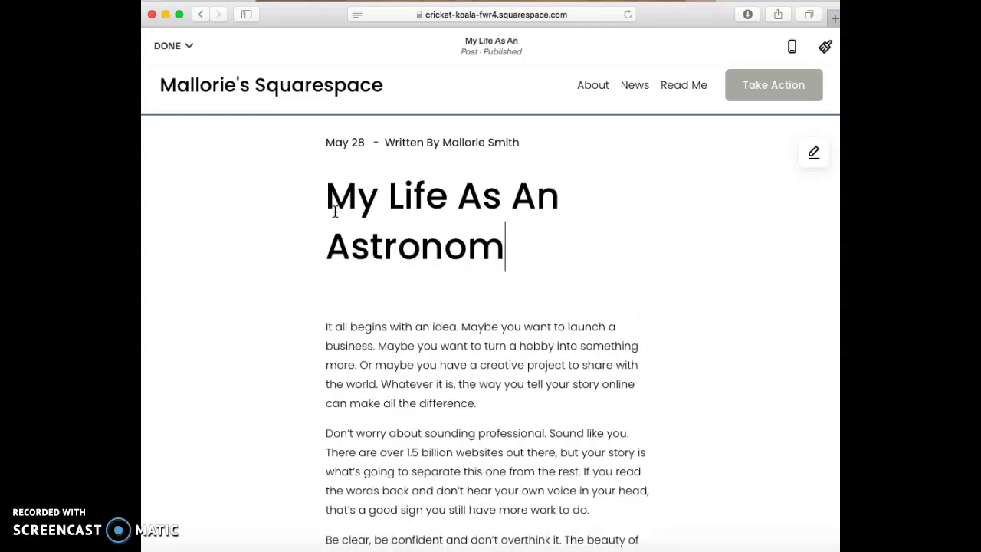
click(357, 227)
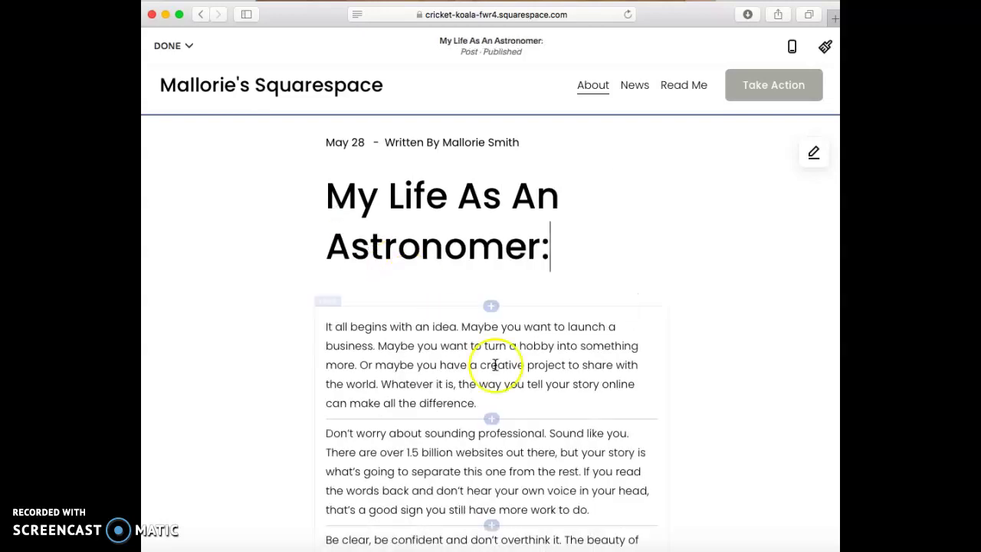
scroll(506, 375, up, 1)
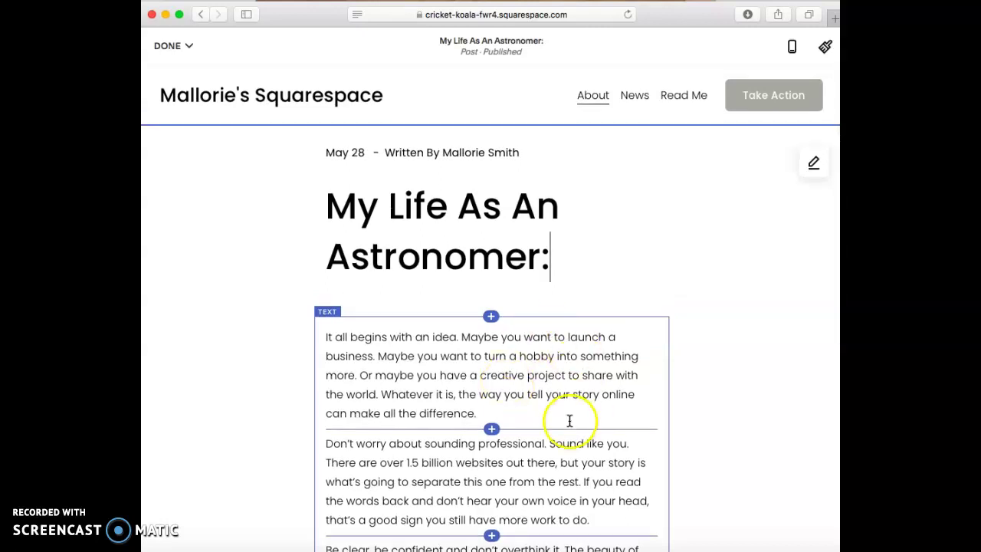
scroll(569, 416, down, 3)
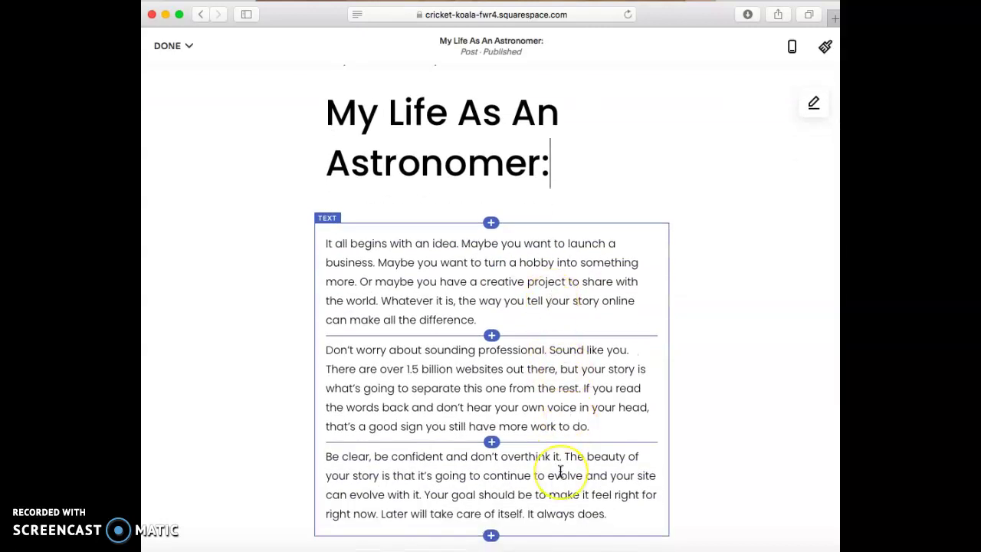
scroll(562, 469, down, 2)
scroll(560, 471, up, 4)
click(424, 248)
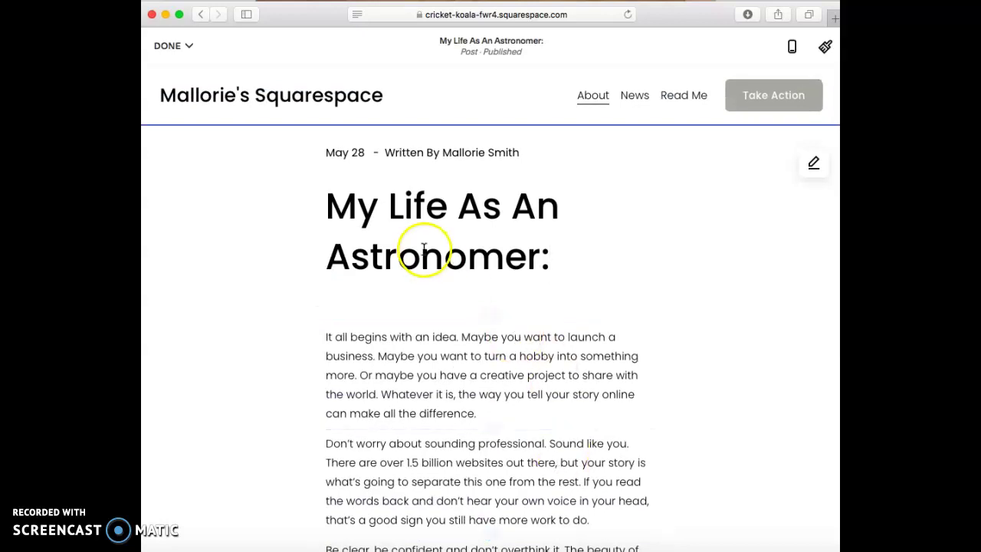
- Set the blog post section's text alignment to Center and turn off the display of the date
click(811, 169)
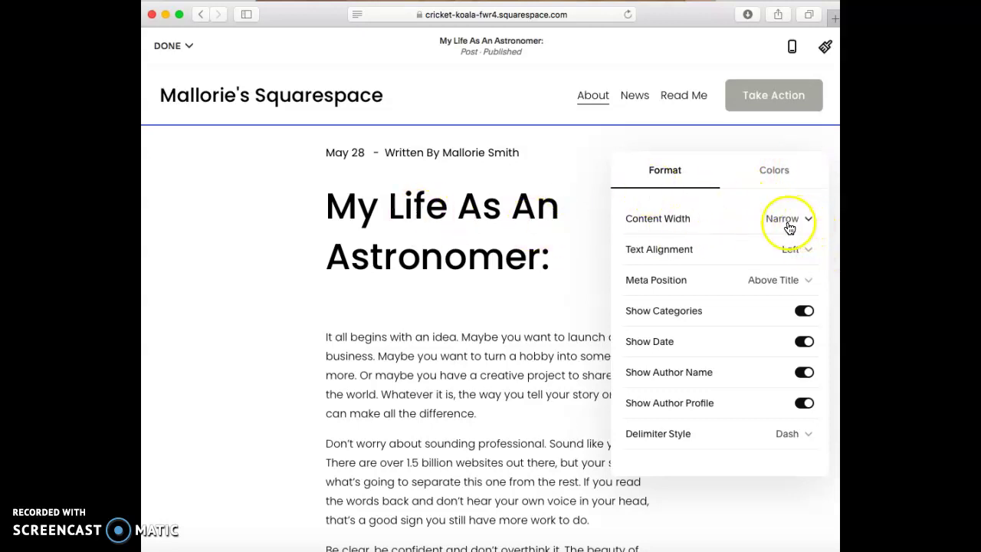
click(797, 252)
click(722, 280)
click(694, 281)
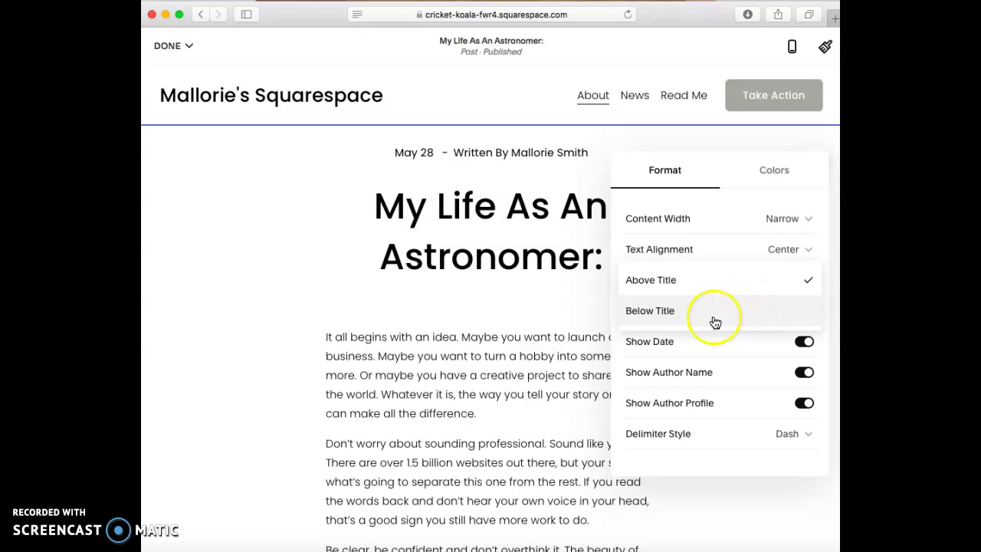
click(546, 302)
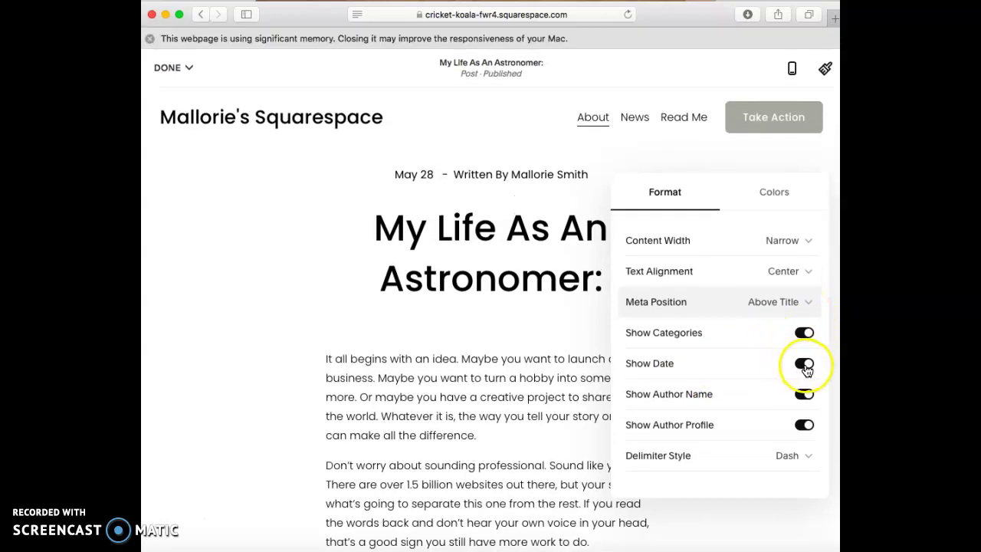
click(807, 367)
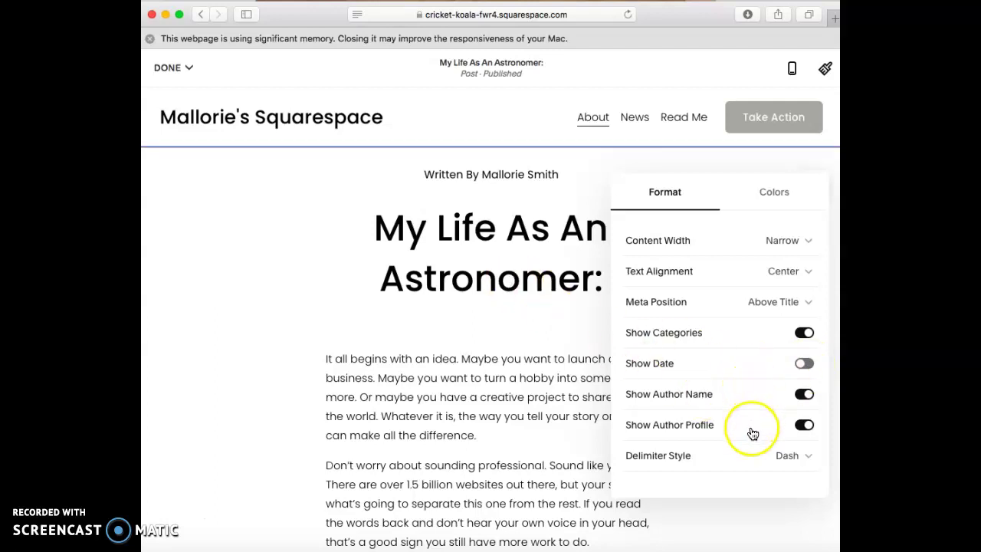
- Review the color themes available for the blog post section and close the section's settings
click(776, 195)
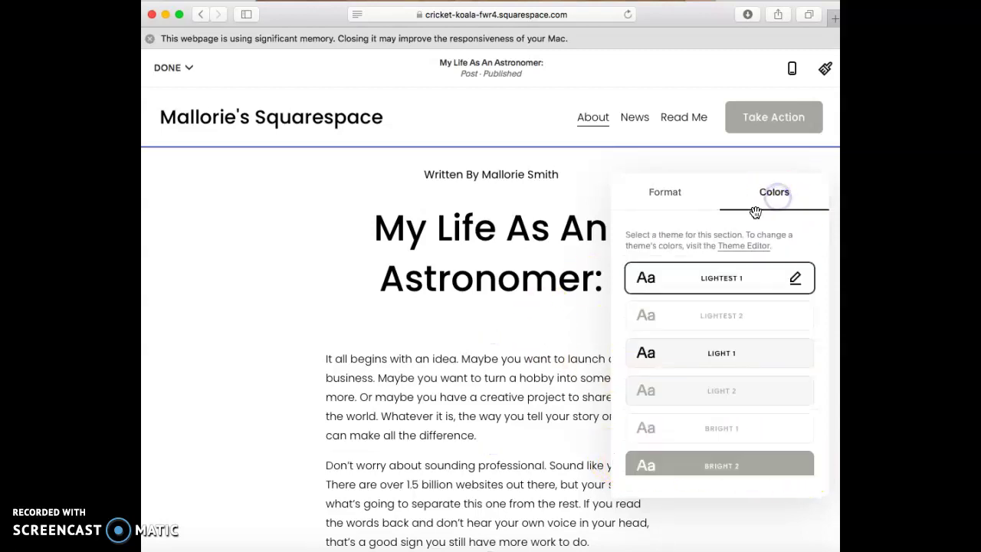
click(663, 198)
click(518, 305)
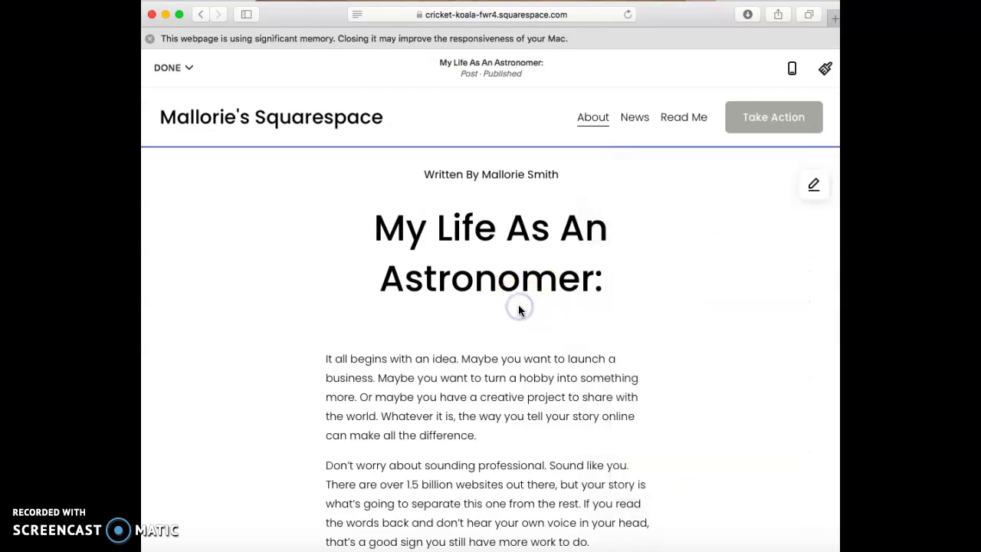
- Activate the post's body text block for editing, leave its text as it is, and look over the whole post
click(563, 415)
scroll(559, 406, down, 5)
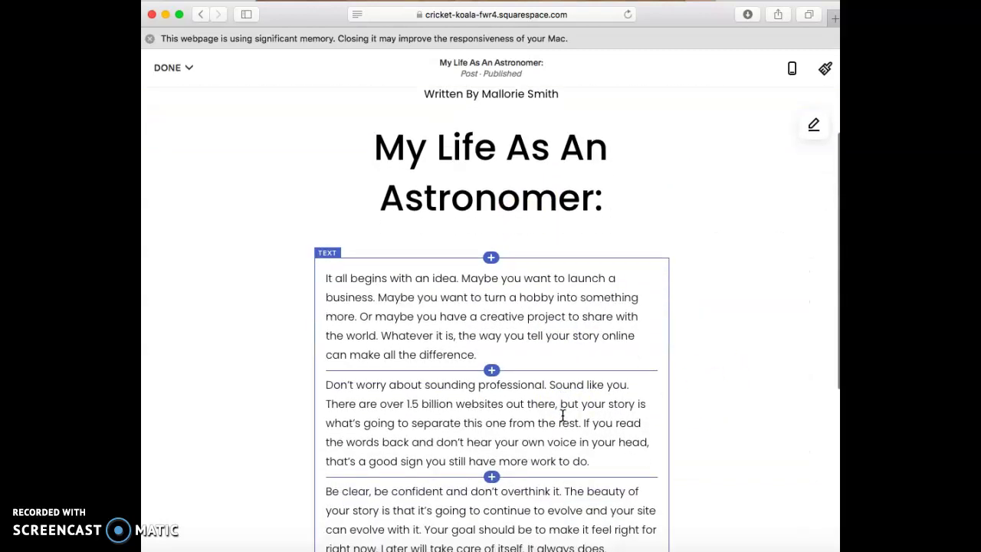
click(473, 247)
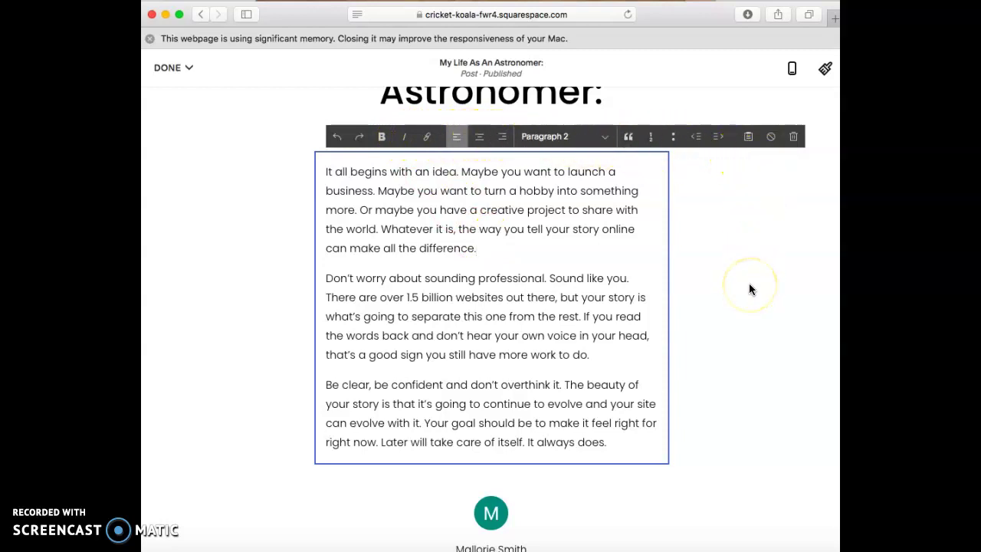
click(683, 417)
scroll(694, 412, down, 3)
scroll(694, 415, up, 8)
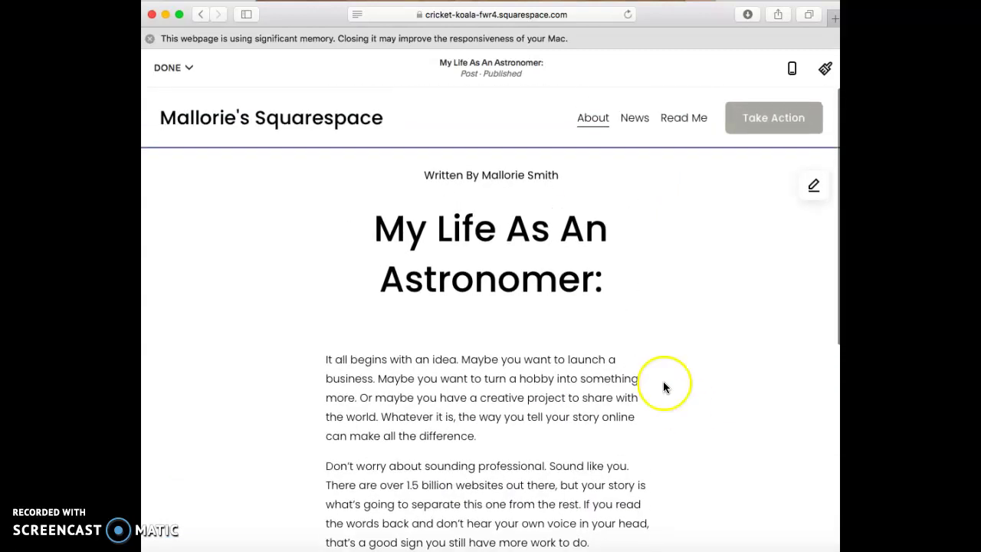
- Save the blog post changes and open the Home page from the Not Linked pages
mouse_move(177, 76)
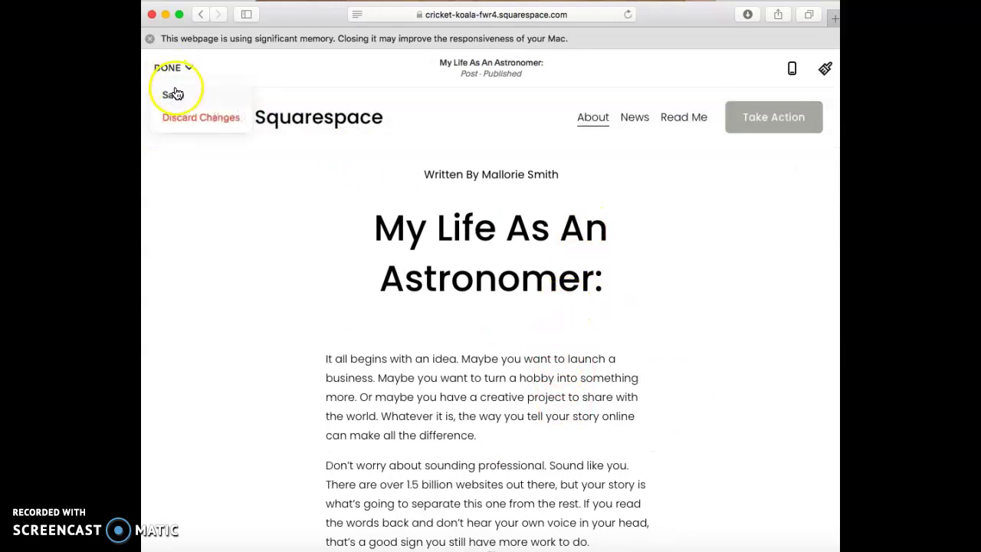
click(173, 95)
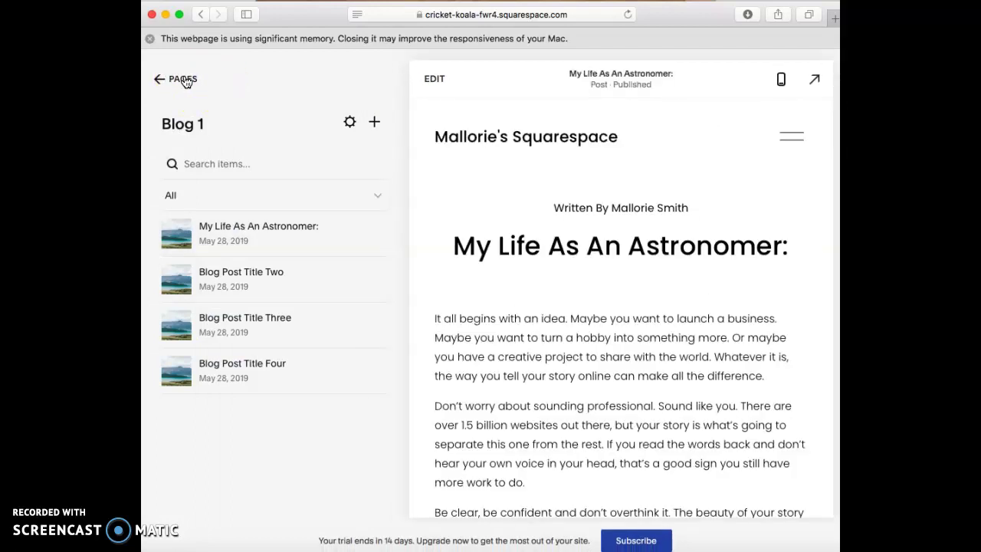
click(184, 80)
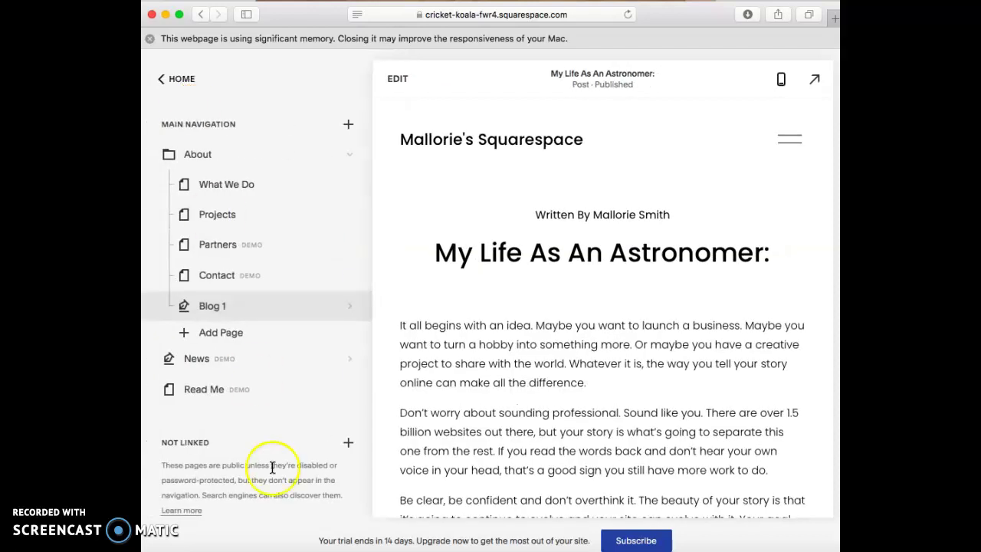
scroll(272, 468, down, 4)
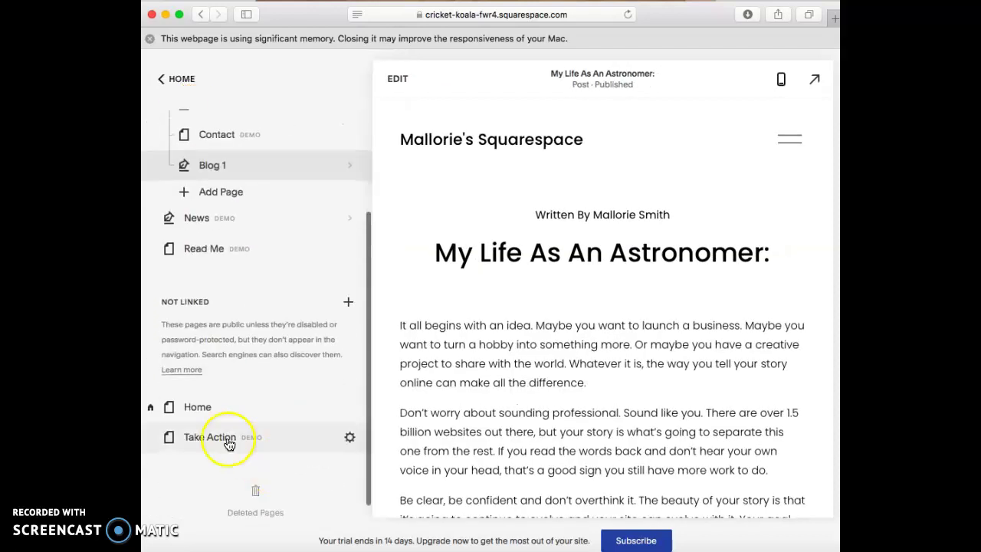
click(192, 410)
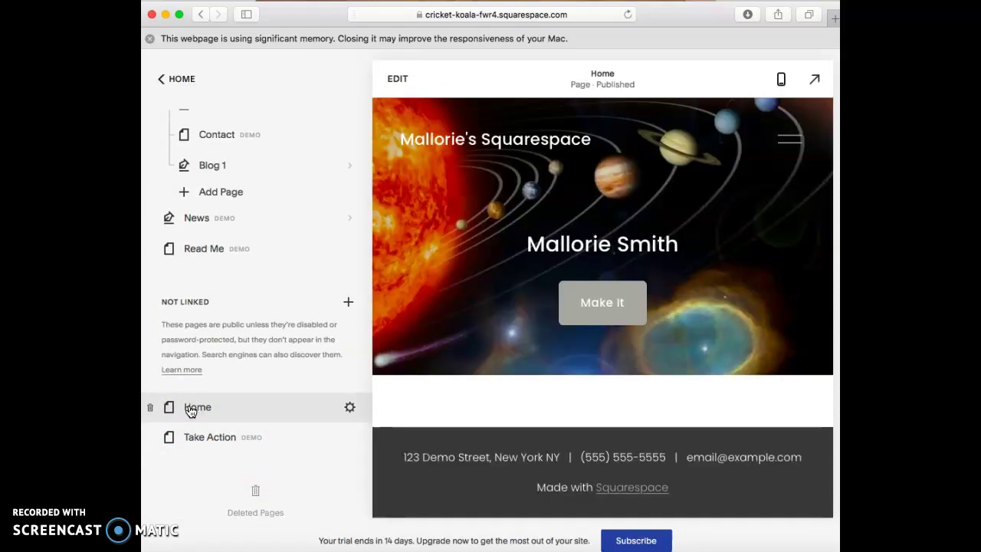